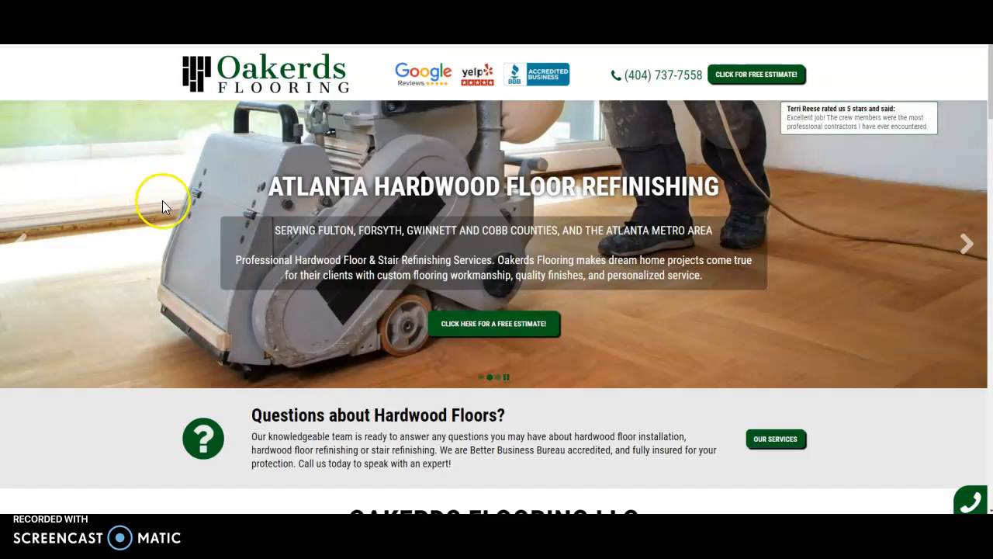
- Review the Oakerds Flooring homepage from the hero banner through services, testimonials, contact details and footer
{"action": "scroll", "coordinate": [162, 201], "scroll_direction": "down", "scroll_amount": 3}
{"action": "scroll", "coordinate": [132, 262], "scroll_direction": "down", "scroll_amount": 6}
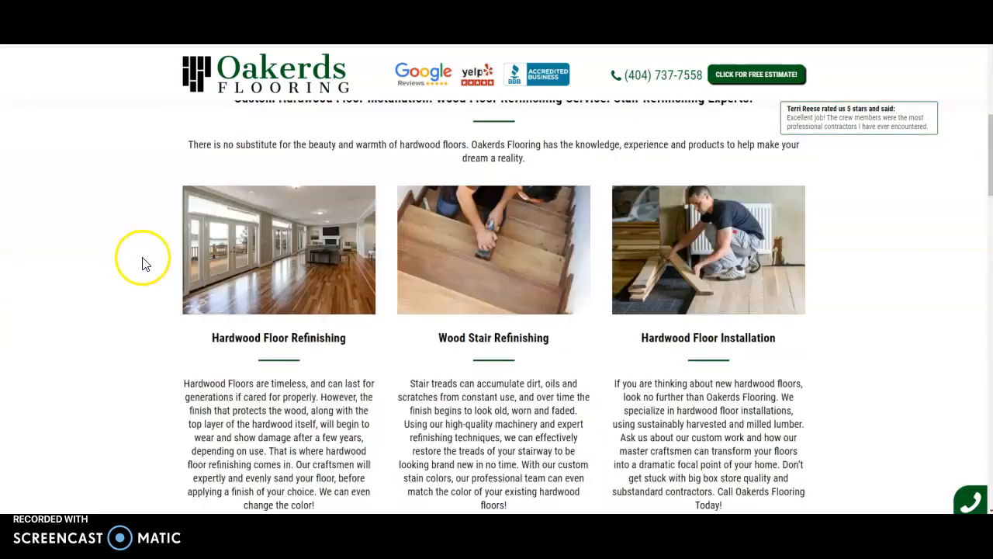
{"action": "scroll", "coordinate": [132, 271], "scroll_direction": "down", "scroll_amount": 3}
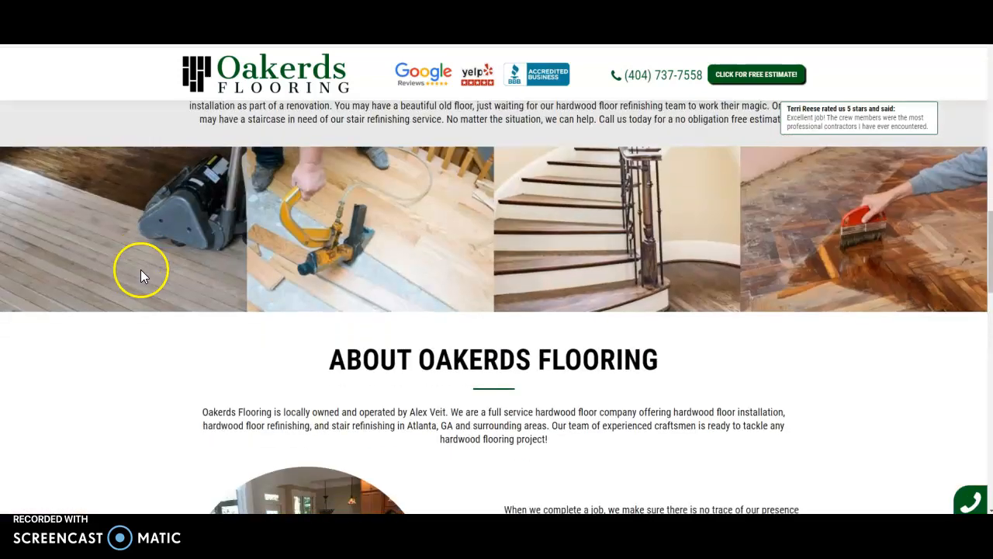
{"action": "scroll", "coordinate": [140, 271], "scroll_direction": "down", "scroll_amount": 3}
{"action": "scroll", "coordinate": [128, 292], "scroll_direction": "down", "scroll_amount": 3}
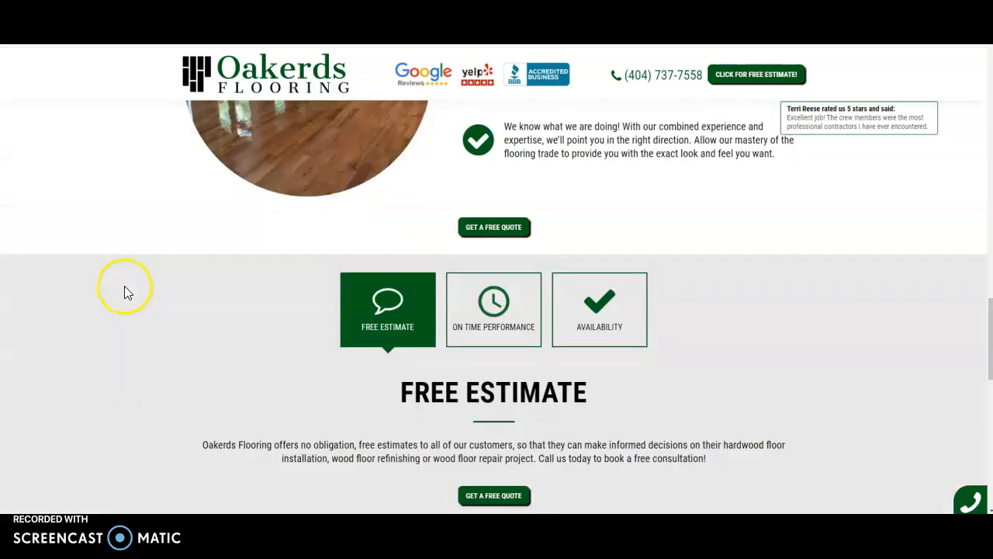
{"action": "scroll", "coordinate": [128, 293], "scroll_direction": "down", "scroll_amount": 3}
{"action": "scroll", "coordinate": [128, 291], "scroll_direction": "down", "scroll_amount": 3}
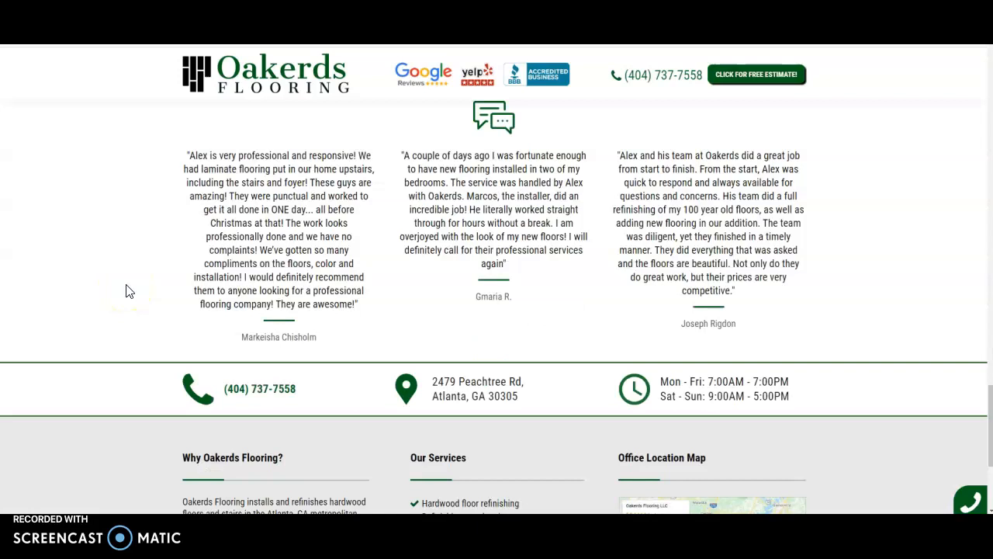
{"action": "scroll", "coordinate": [129, 291], "scroll_direction": "down", "scroll_amount": 3}
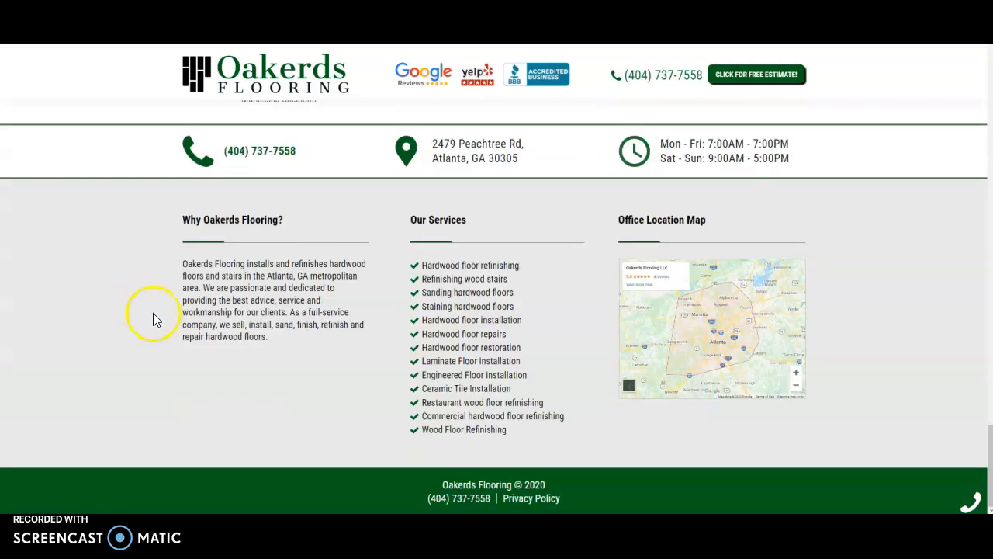
- Highlight "stair refinishing in Atlanta, GA" in the About Oakerds Flooring paragraph, clear the selection and return to the start of the page
{"action": "scroll", "coordinate": [153, 327], "scroll_direction": "up", "scroll_amount": 3}
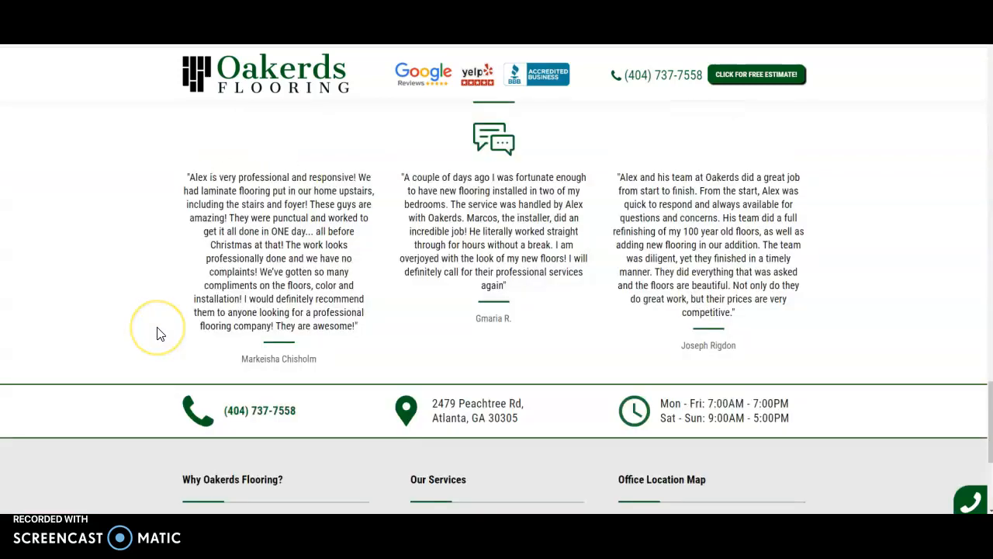
{"action": "scroll", "coordinate": [157, 332], "scroll_direction": "up", "scroll_amount": 3}
{"action": "scroll", "coordinate": [157, 329], "scroll_direction": "up", "scroll_amount": 3}
{"action": "scroll", "coordinate": [153, 336], "scroll_direction": "up", "scroll_amount": 2}
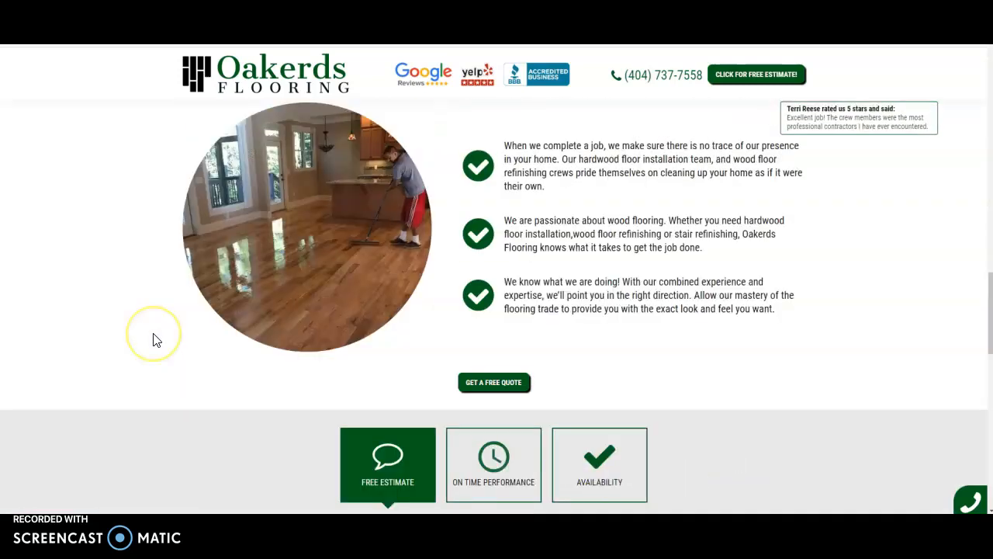
{"action": "scroll", "coordinate": [153, 339], "scroll_direction": "up", "scroll_amount": 2}
{"action": "scroll", "coordinate": [155, 340], "scroll_direction": "up", "scroll_amount": 3}
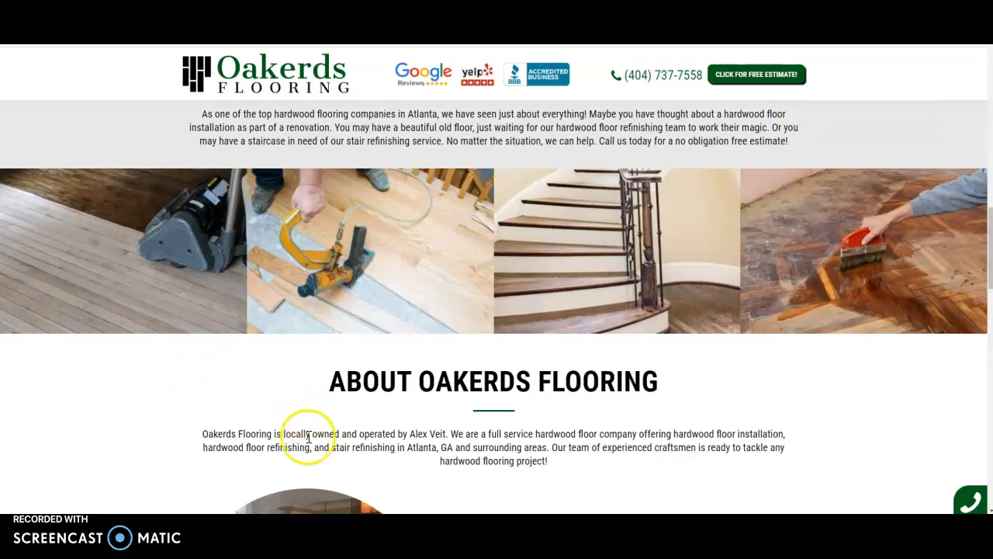
{"action": "double_click", "coordinate": [344, 448]}
{"action": "left_click_drag", "start_coordinate": [344, 448], "coordinate": [456, 449]}
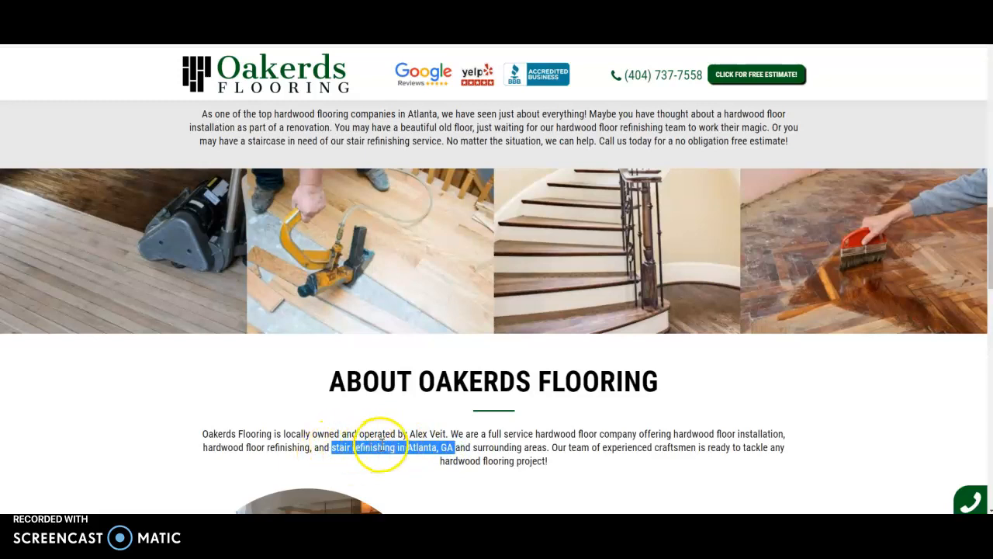
{"action": "left_click", "coordinate": [475, 450]}
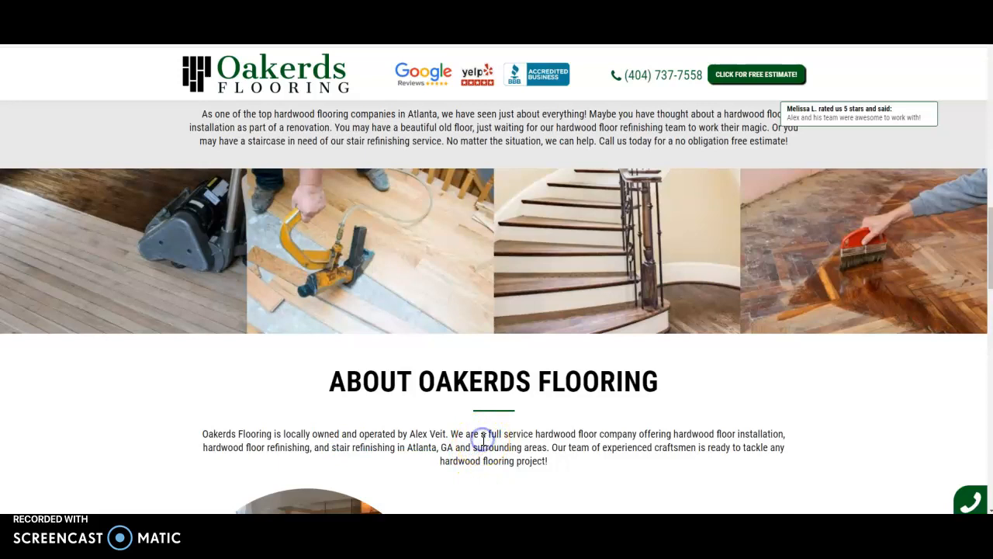
{"action": "scroll", "coordinate": [476, 438], "scroll_direction": "up", "scroll_amount": 3}
{"action": "scroll", "coordinate": [466, 427], "scroll_direction": "up", "scroll_amount": 8}
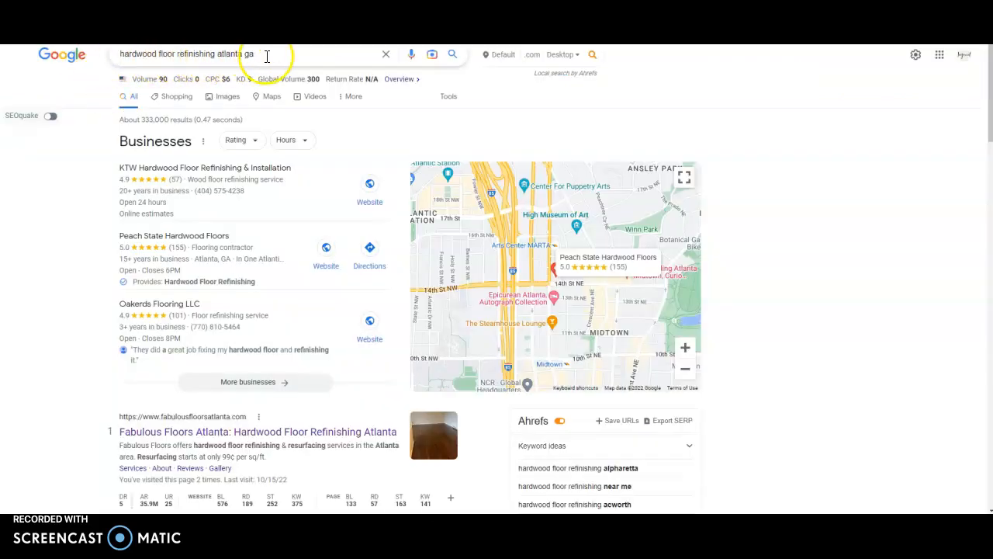
- On the Google results for "hardwood floor refinishing atlanta ga", highlight the service keyword in the query, then view and dismiss the search suggestions
{"action": "left_click_drag", "start_coordinate": [215, 54], "coordinate": [115, 54]}
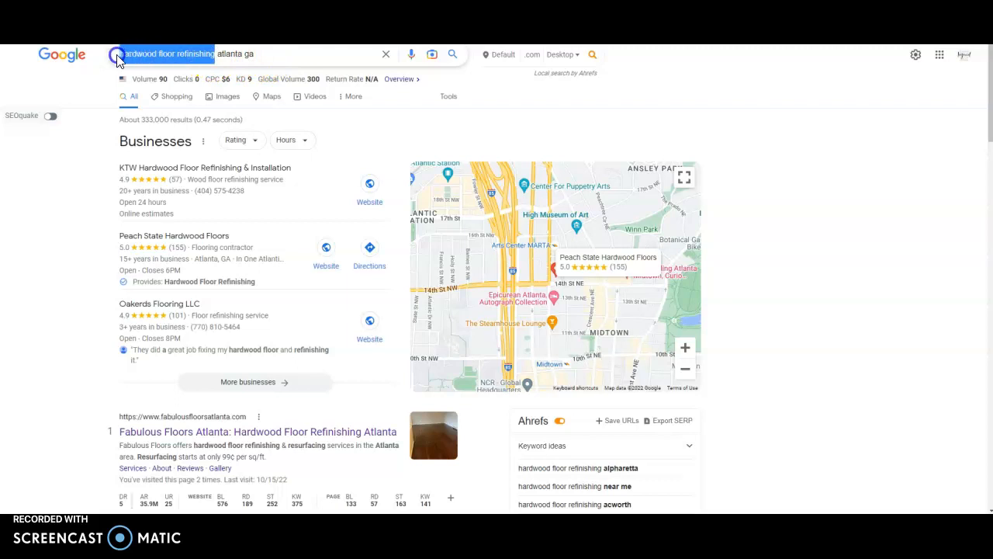
{"action": "left_click", "coordinate": [157, 54]}
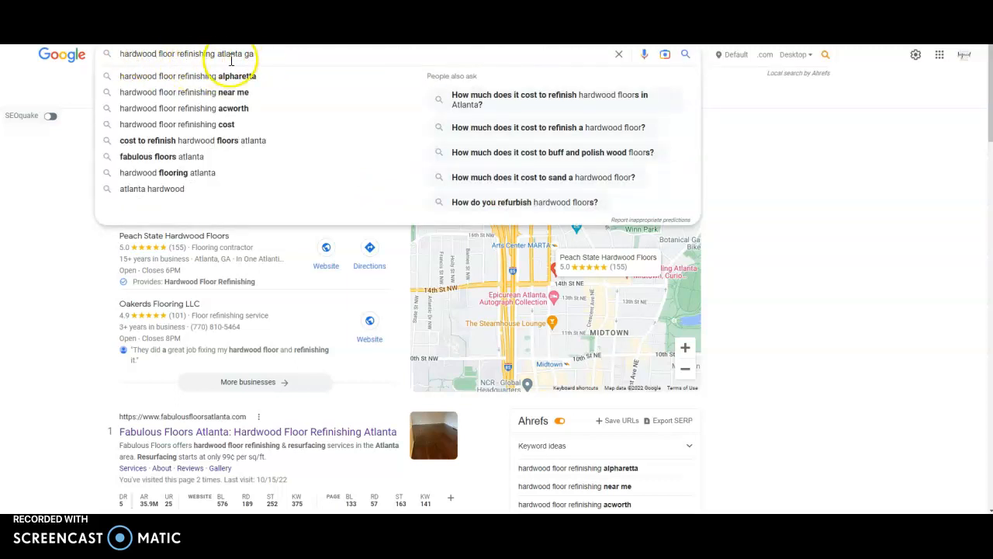
{"action": "left_click", "coordinate": [74, 154]}
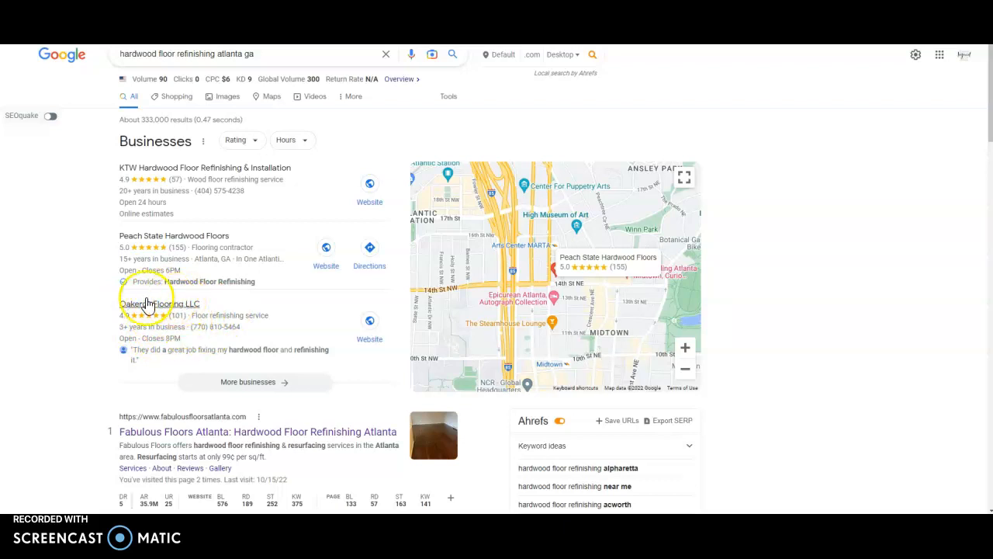
- Examine the local business listings, organic results and related searches for hardwood floor refinishing in Atlanta
{"action": "scroll", "coordinate": [91, 283], "scroll_direction": "down", "scroll_amount": 3}
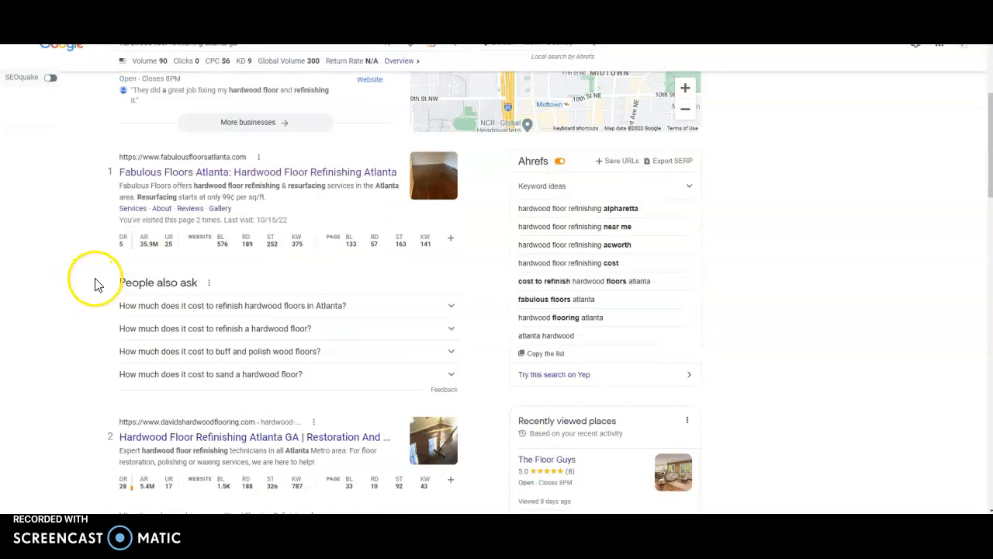
{"action": "scroll", "coordinate": [92, 285], "scroll_direction": "up", "scroll_amount": 3}
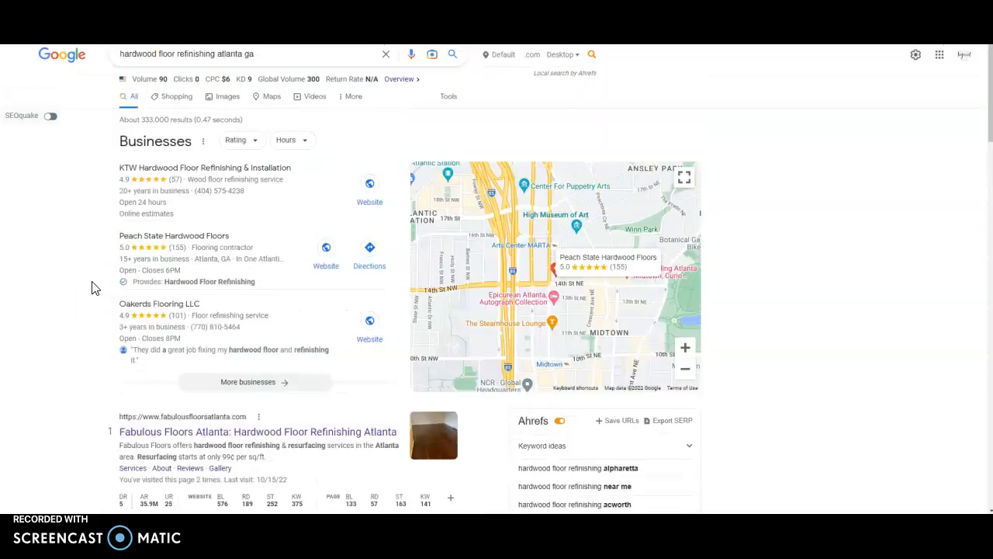
{"action": "scroll", "coordinate": [178, 285], "scroll_direction": "down", "scroll_amount": 3}
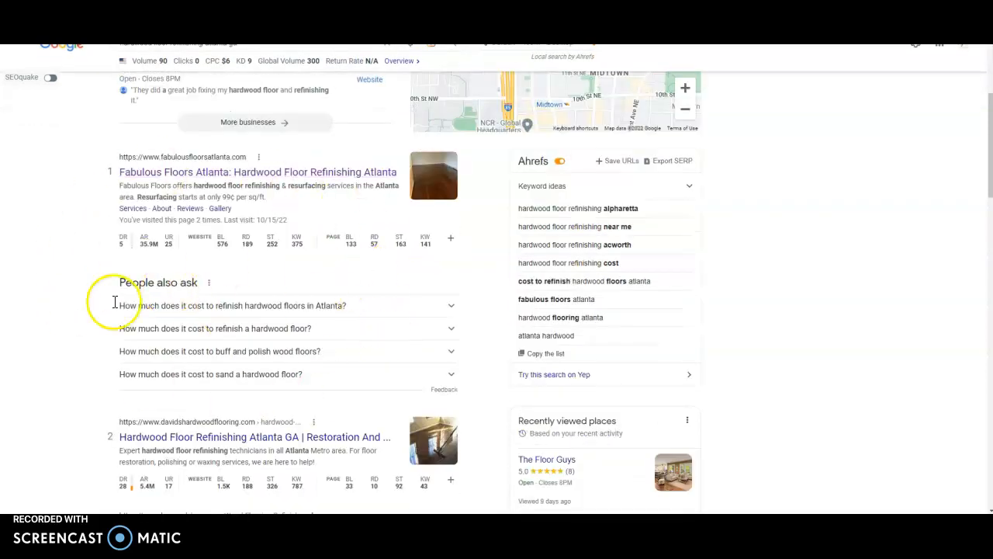
{"action": "scroll", "coordinate": [77, 399], "scroll_direction": "down", "scroll_amount": 3}
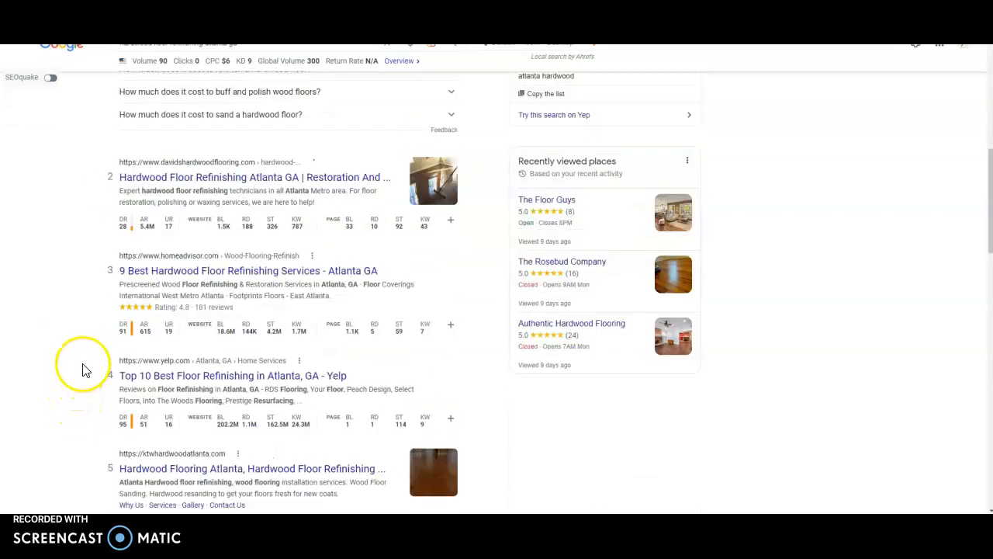
{"action": "scroll", "coordinate": [85, 370], "scroll_direction": "down", "scroll_amount": 3}
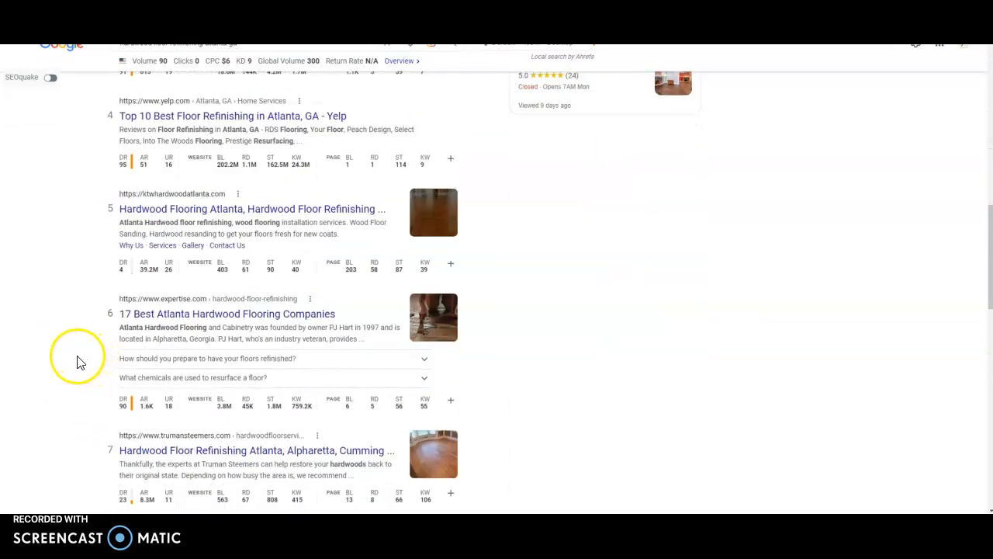
{"action": "scroll", "coordinate": [77, 362], "scroll_direction": "down", "scroll_amount": 3}
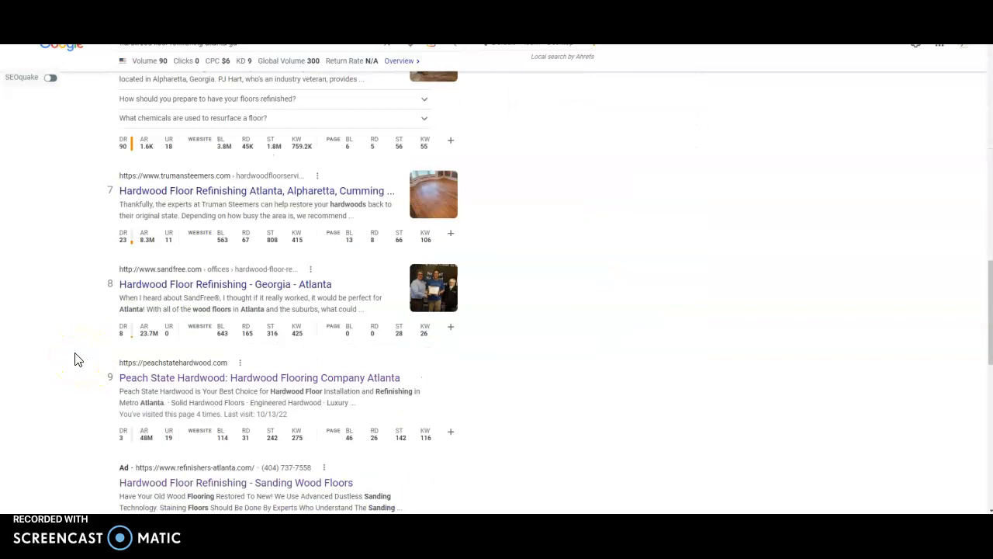
{"action": "scroll", "coordinate": [77, 362], "scroll_direction": "down", "scroll_amount": 7}
{"action": "scroll", "coordinate": [78, 359], "scroll_direction": "down", "scroll_amount": 2}
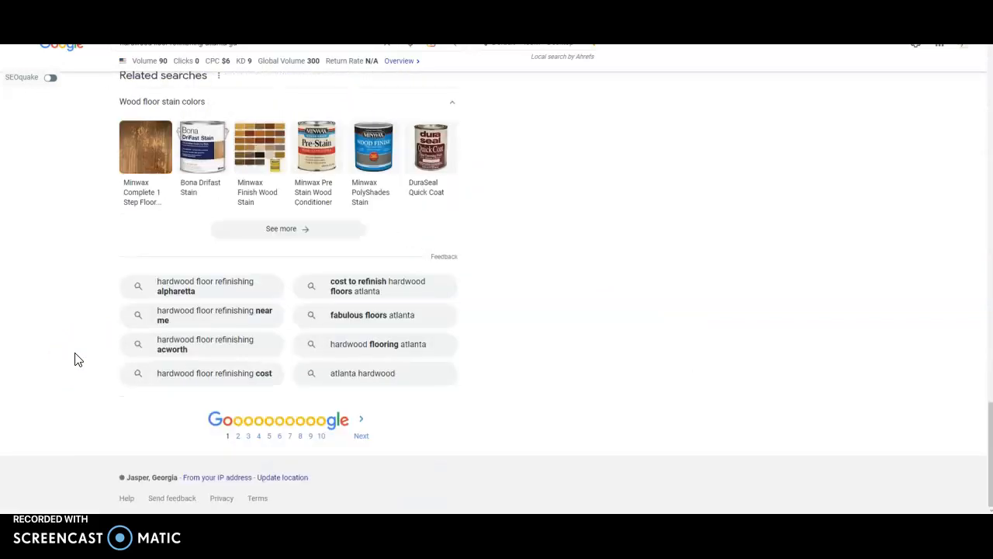
{"action": "scroll", "coordinate": [77, 359], "scroll_direction": "up", "scroll_amount": 13}
{"action": "scroll", "coordinate": [78, 359], "scroll_direction": "up", "scroll_amount": 3}
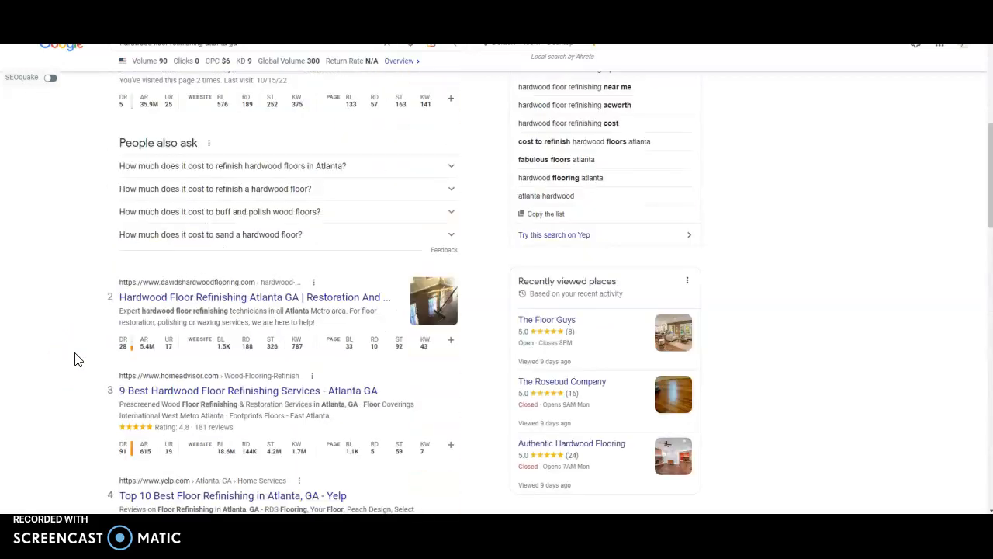
{"action": "scroll", "coordinate": [78, 357], "scroll_direction": "down", "scroll_amount": 3}
{"action": "scroll", "coordinate": [78, 353], "scroll_direction": "up", "scroll_amount": 3}
{"action": "scroll", "coordinate": [128, 302], "scroll_direction": "up", "scroll_amount": 6}
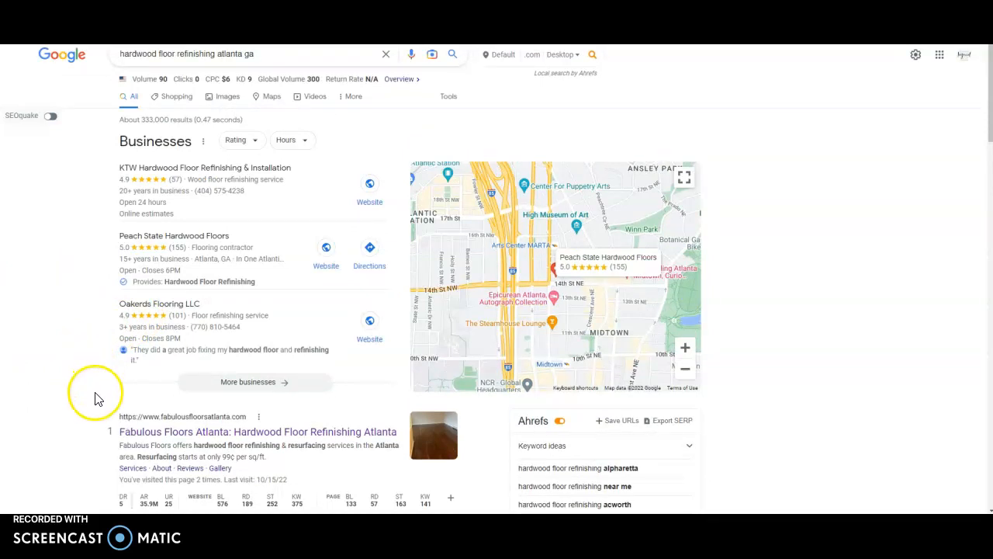
- Switch to the Fabulous Floors Atlanta website and review its homepage content, testimonials, estimate form and footer
{"action": "scroll", "coordinate": [90, 399], "scroll_direction": "down", "scroll_amount": 3}
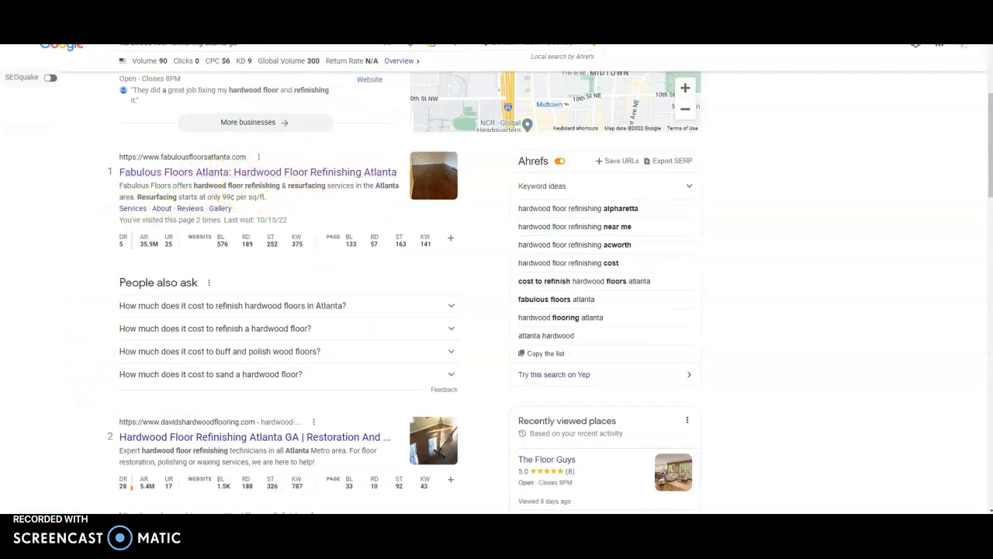
{"action": "key", "text": "ctrl+Tab"}
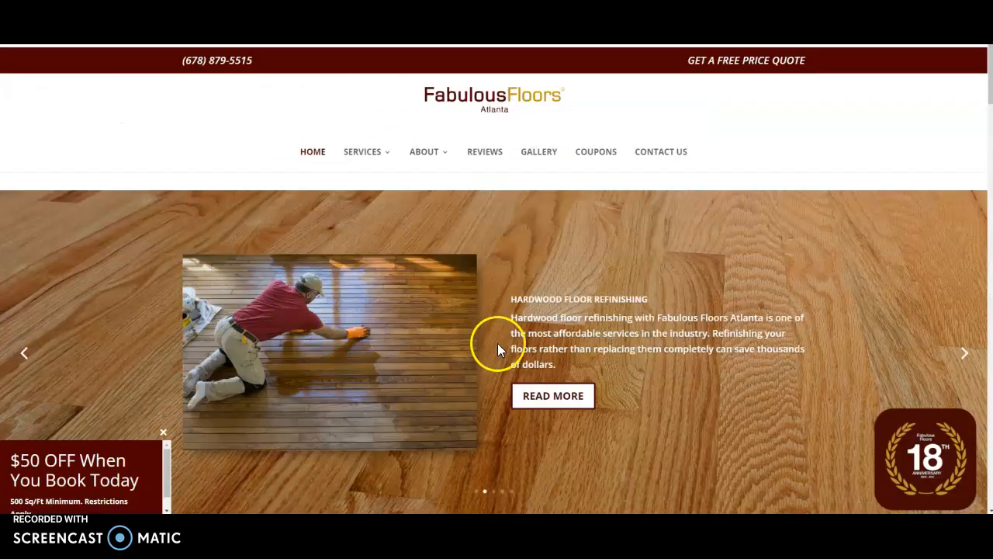
{"action": "scroll", "coordinate": [486, 353], "scroll_direction": "down", "scroll_amount": 4}
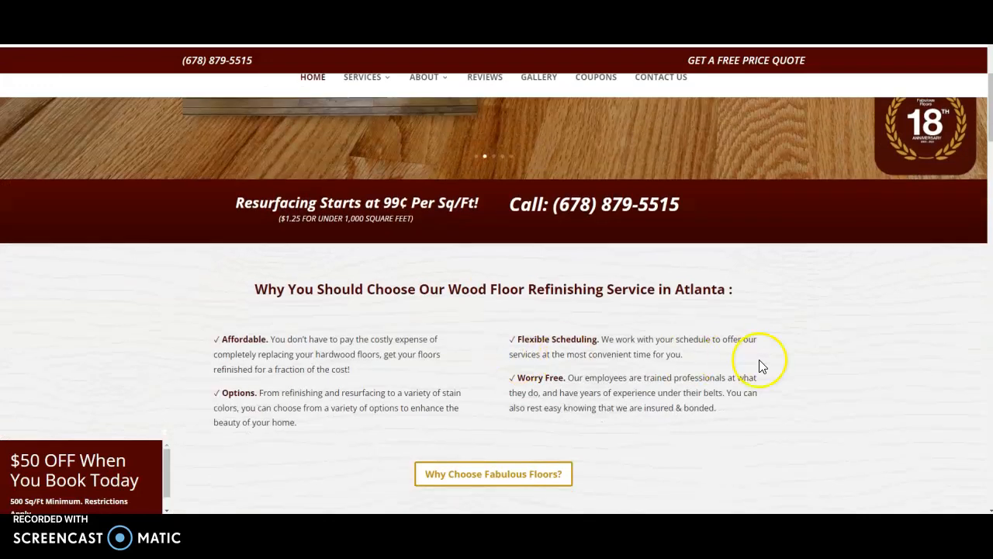
{"action": "scroll", "coordinate": [809, 354], "scroll_direction": "down", "scroll_amount": 3}
{"action": "scroll", "coordinate": [793, 353], "scroll_direction": "down", "scroll_amount": 3}
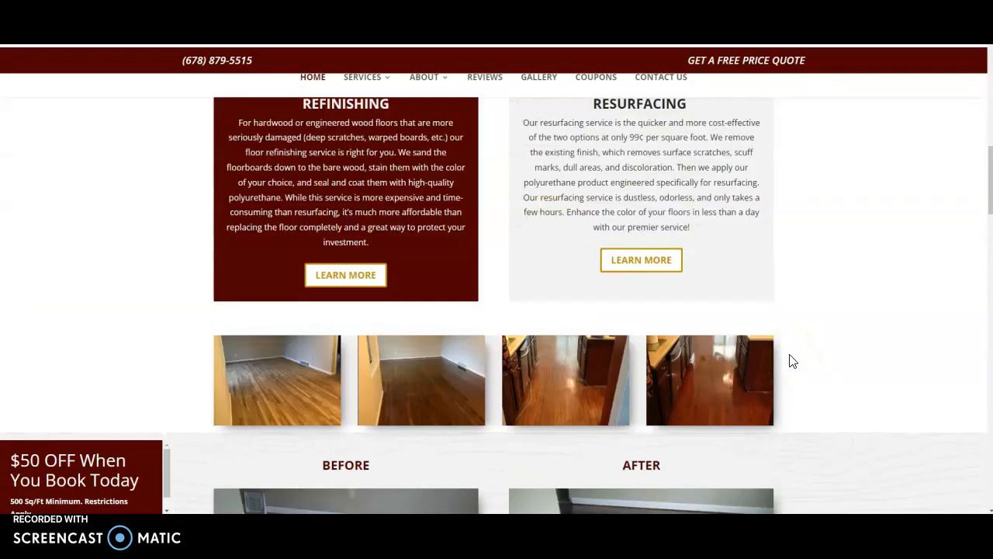
{"action": "scroll", "coordinate": [792, 360], "scroll_direction": "down", "scroll_amount": 3}
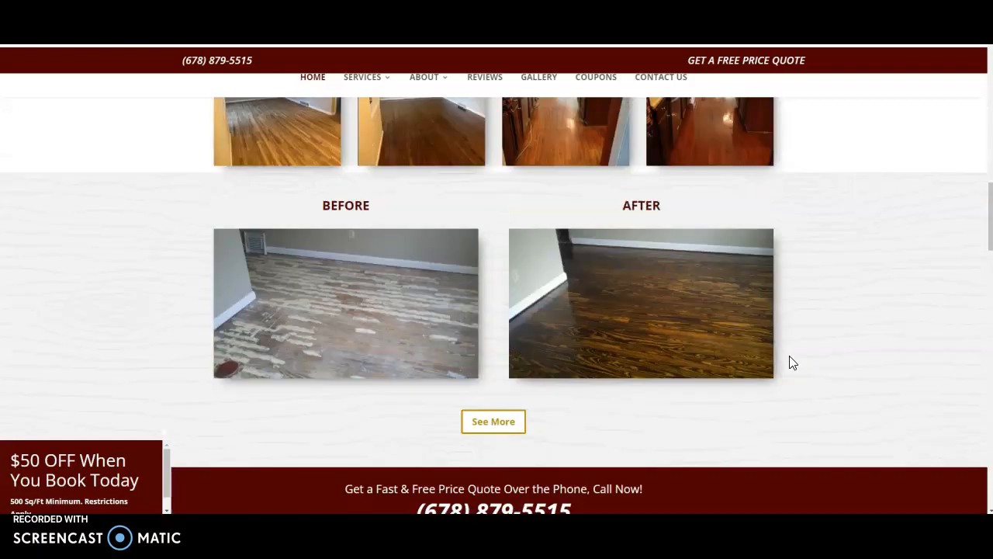
{"action": "scroll", "coordinate": [792, 362], "scroll_direction": "down", "scroll_amount": 3}
{"action": "scroll", "coordinate": [788, 366], "scroll_direction": "down", "scroll_amount": 3}
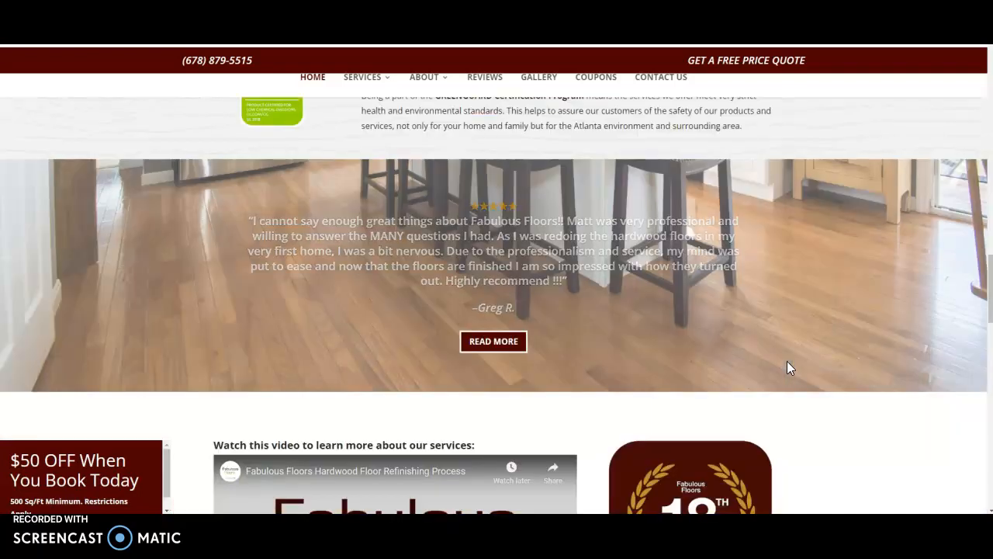
{"action": "scroll", "coordinate": [789, 367], "scroll_direction": "down", "scroll_amount": 3}
{"action": "scroll", "coordinate": [789, 368], "scroll_direction": "down", "scroll_amount": 3}
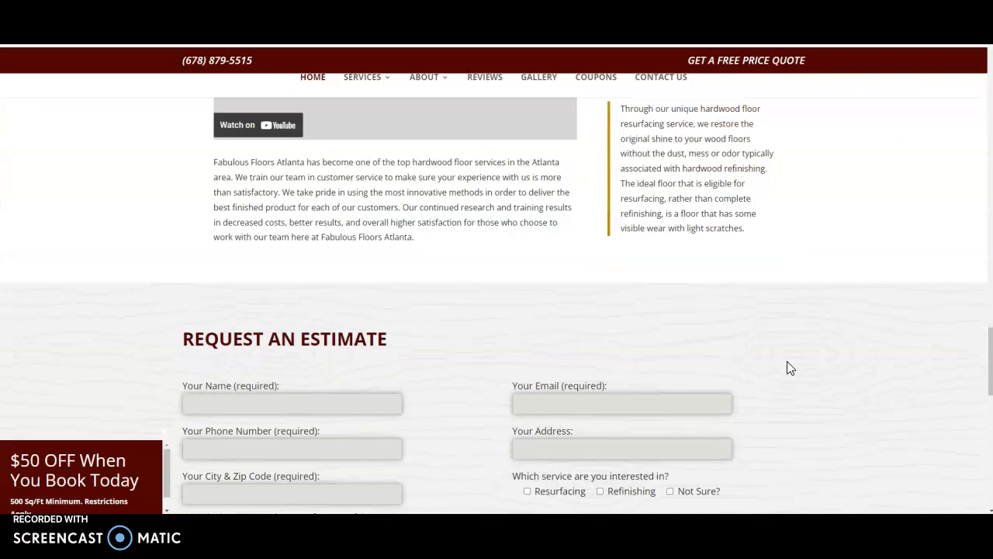
{"action": "scroll", "coordinate": [786, 360], "scroll_direction": "down", "scroll_amount": 9}
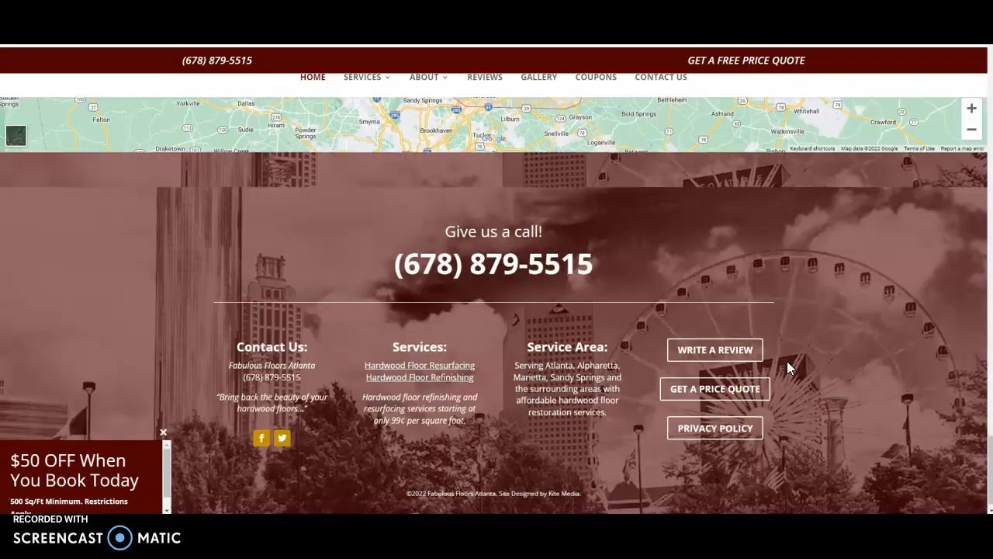
- Highlight "Wood Floor Refinishing Service in Atlanta" in the Fabulous Floors homepage heading, clear the selection and return to the page's start
{"action": "scroll", "coordinate": [787, 360], "scroll_direction": "up", "scroll_amount": 15}
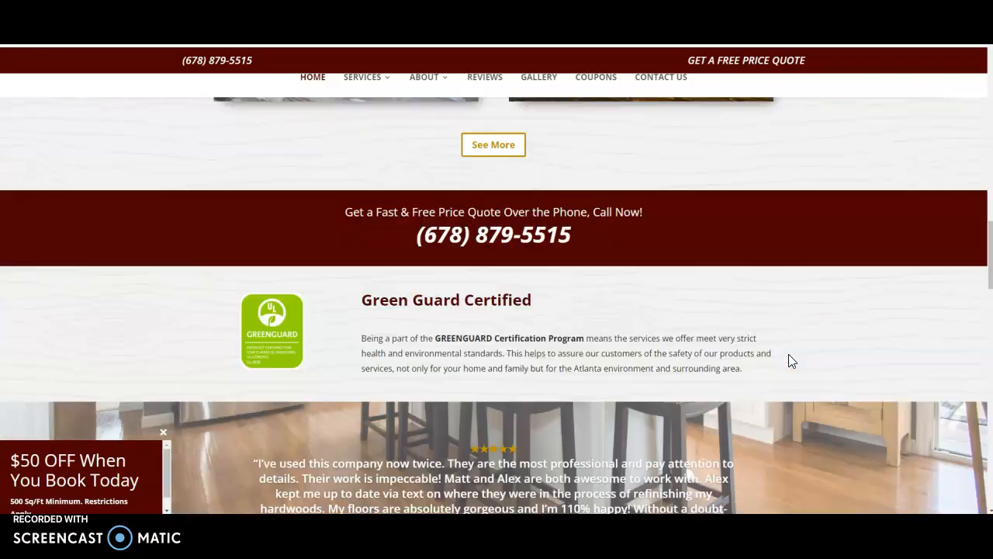
{"action": "scroll", "coordinate": [786, 357], "scroll_direction": "up", "scroll_amount": 10}
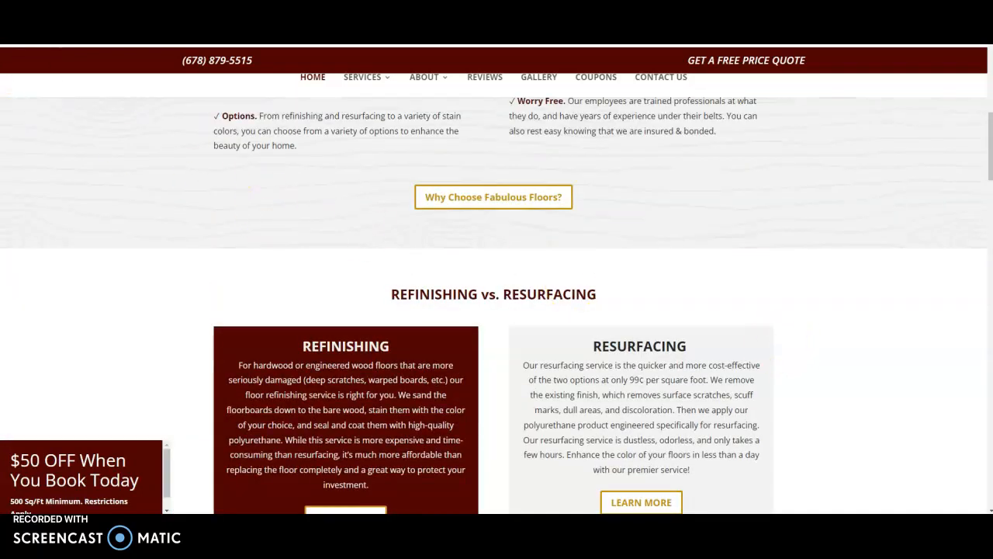
{"action": "scroll", "coordinate": [496, 299], "scroll_direction": "up", "scroll_amount": 3}
{"action": "left_click_drag", "start_coordinate": [449, 272], "coordinate": [729, 272]}
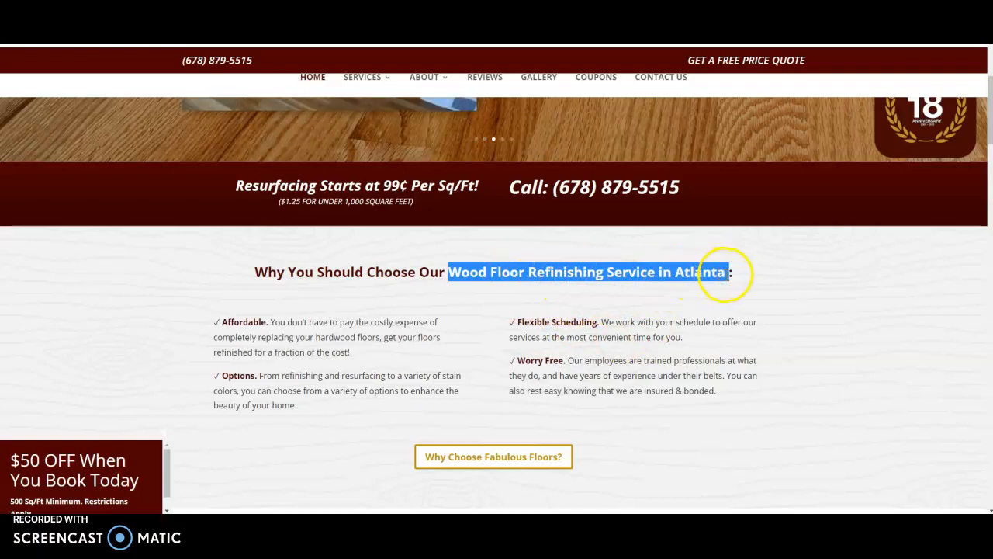
{"action": "left_click", "coordinate": [589, 289]}
{"action": "scroll", "coordinate": [538, 321], "scroll_direction": "up", "scroll_amount": 5}
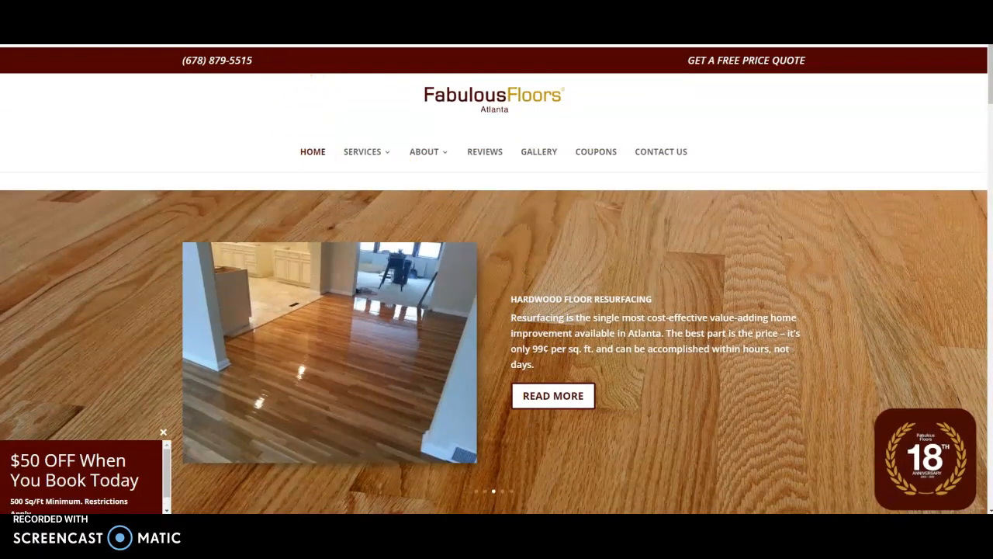
{"action": "left_click", "coordinate": [330, 9]}
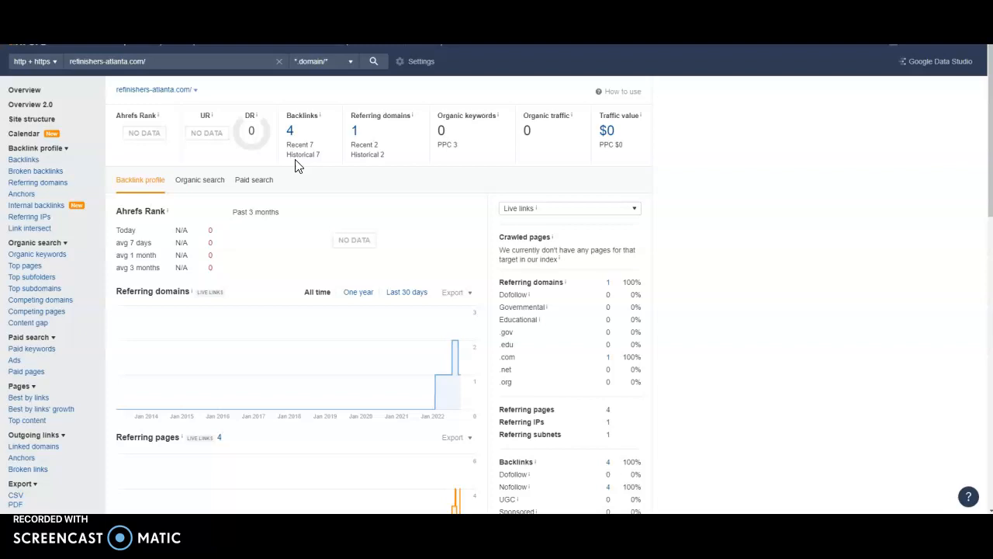
{"action": "left_click", "coordinate": [292, 131]}
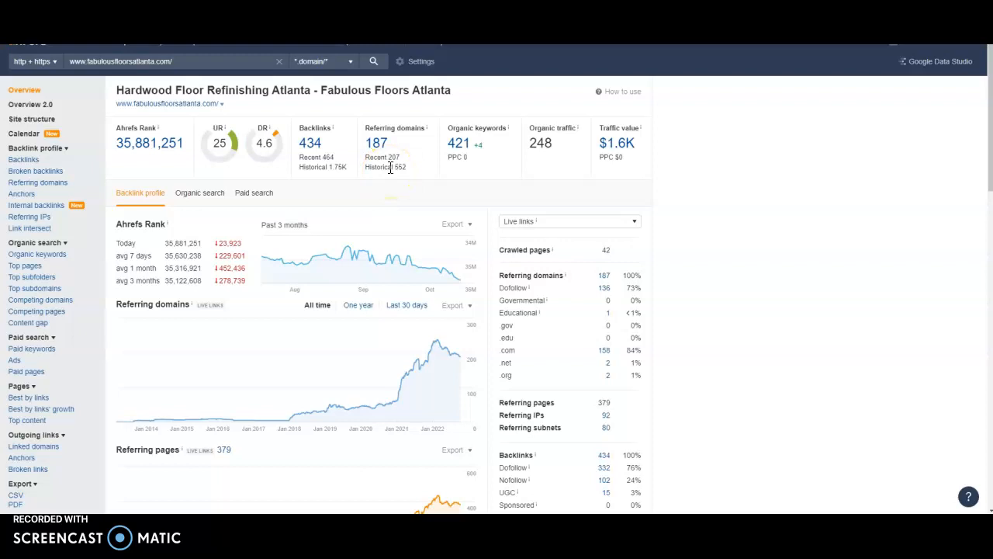
{"action": "left_click", "coordinate": [162, 60]}
- Check the Google results for the Atlanta refinishing query and revisit the Ahrefs overviews of refinishers-atlanta.com and Fabulous Floors Atlanta
{"action": "left_click", "coordinate": [117, 23]}
{"action": "scroll", "coordinate": [145, 101], "scroll_direction": "up", "scroll_amount": 5}
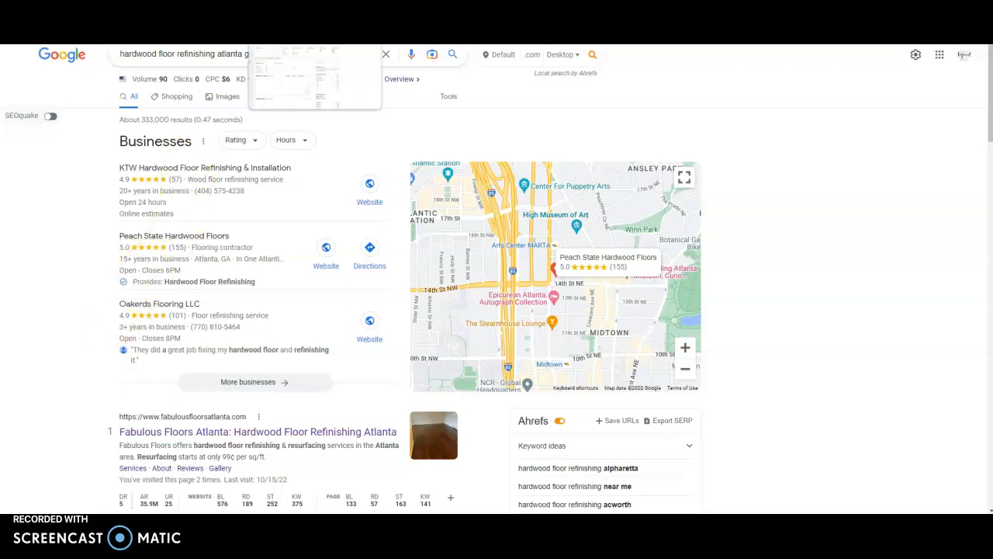
{"action": "left_click", "coordinate": [271, 8]}
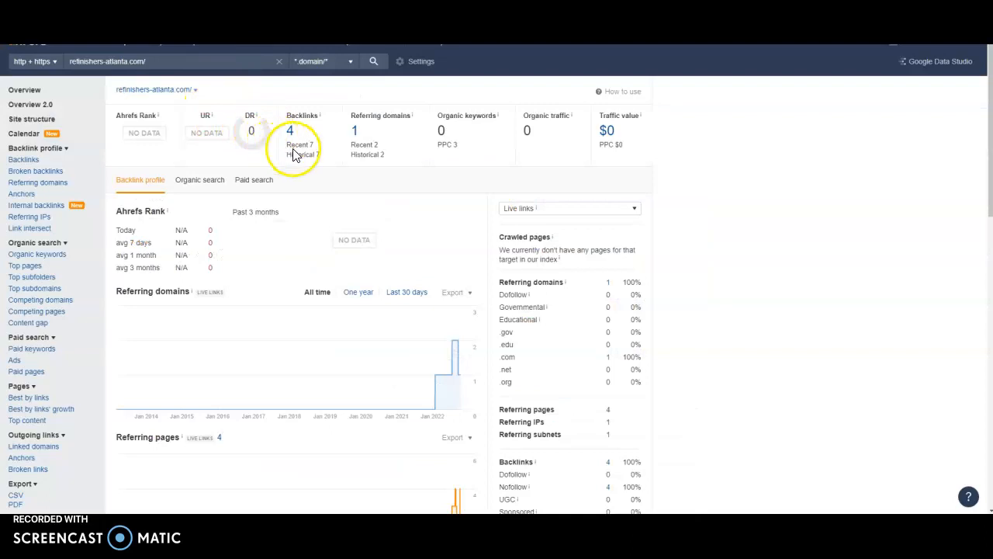
{"action": "left_click", "coordinate": [363, 131]}
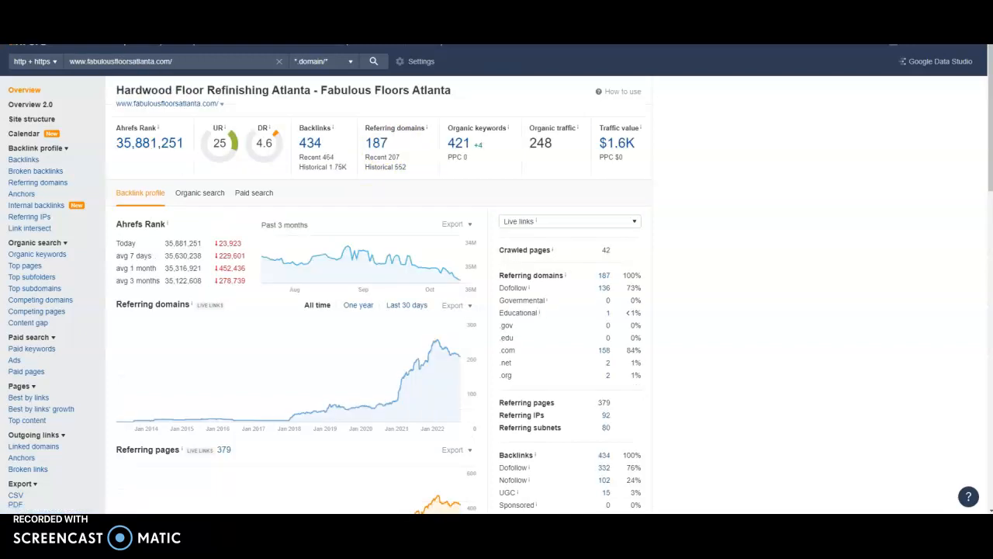
{"action": "left_click", "coordinate": [373, 163]}
{"action": "left_click", "coordinate": [459, 146]}
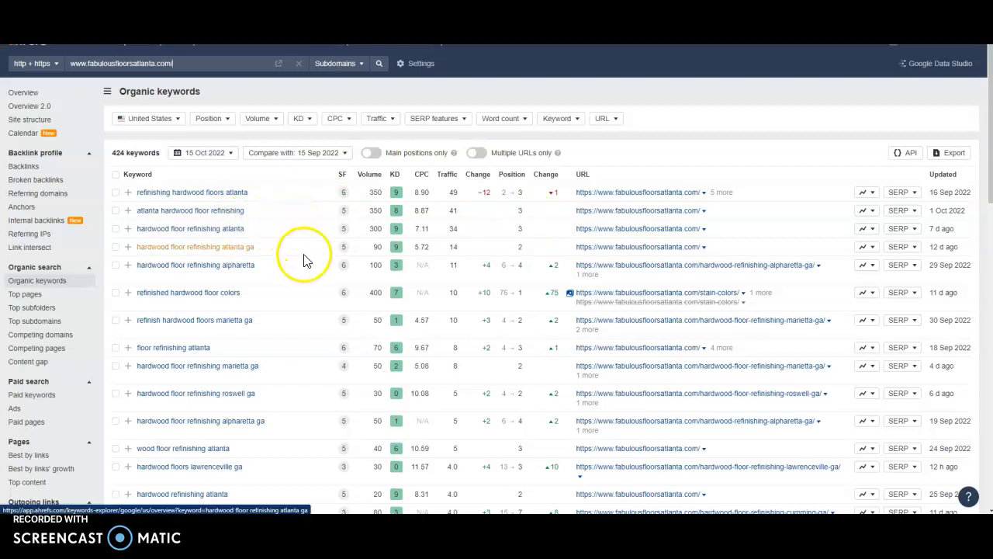
{"action": "scroll", "coordinate": [304, 277], "scroll_direction": "down", "scroll_amount": 3}
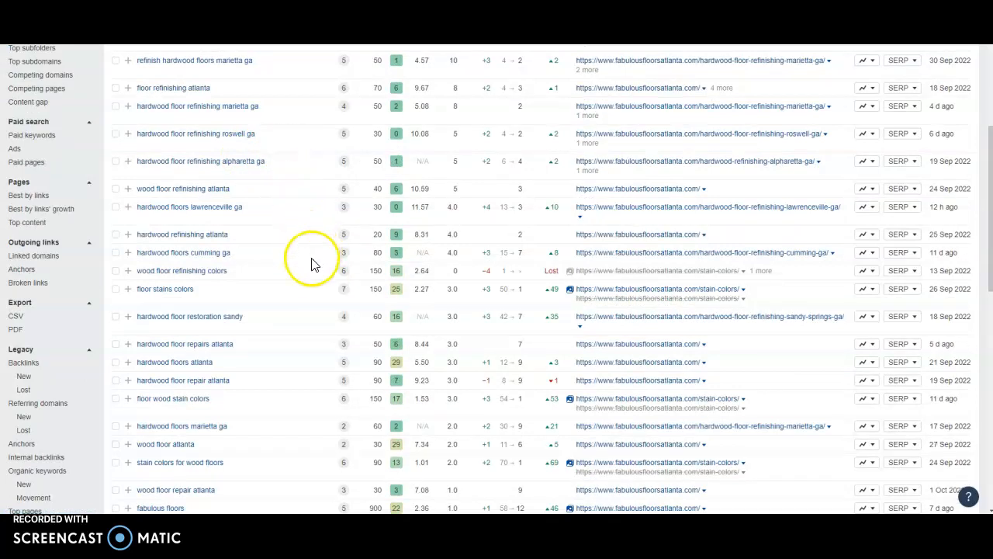
{"action": "scroll", "coordinate": [376, 325], "scroll_direction": "down", "scroll_amount": 6}
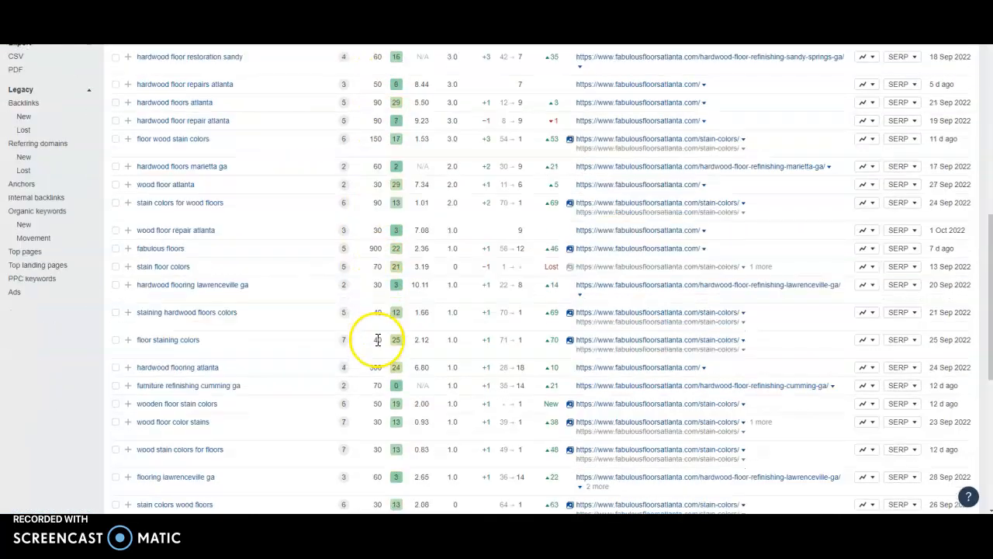
{"action": "scroll", "coordinate": [380, 363], "scroll_direction": "down", "scroll_amount": 5}
{"action": "scroll", "coordinate": [378, 359], "scroll_direction": "up", "scroll_amount": 15}
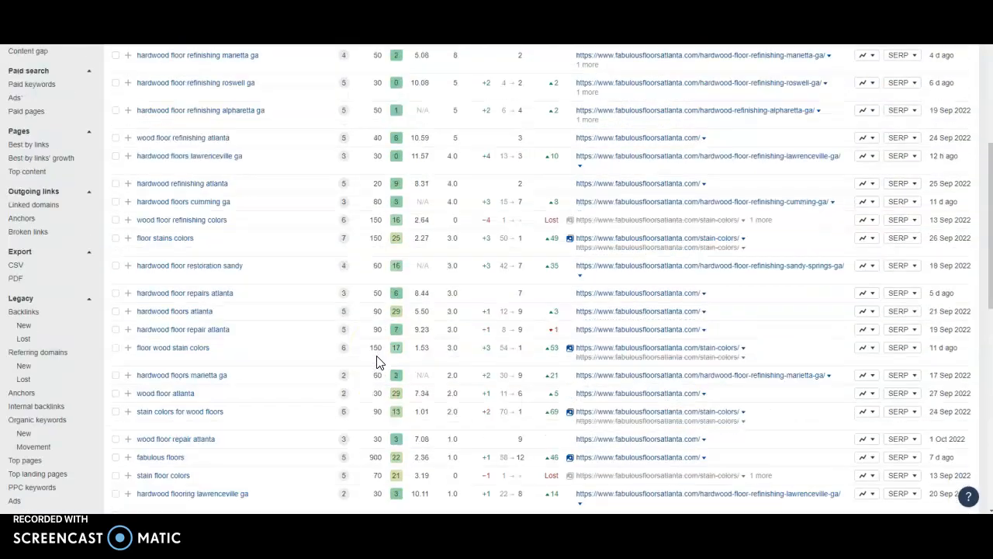
{"action": "scroll", "coordinate": [378, 356], "scroll_direction": "up", "scroll_amount": 2}
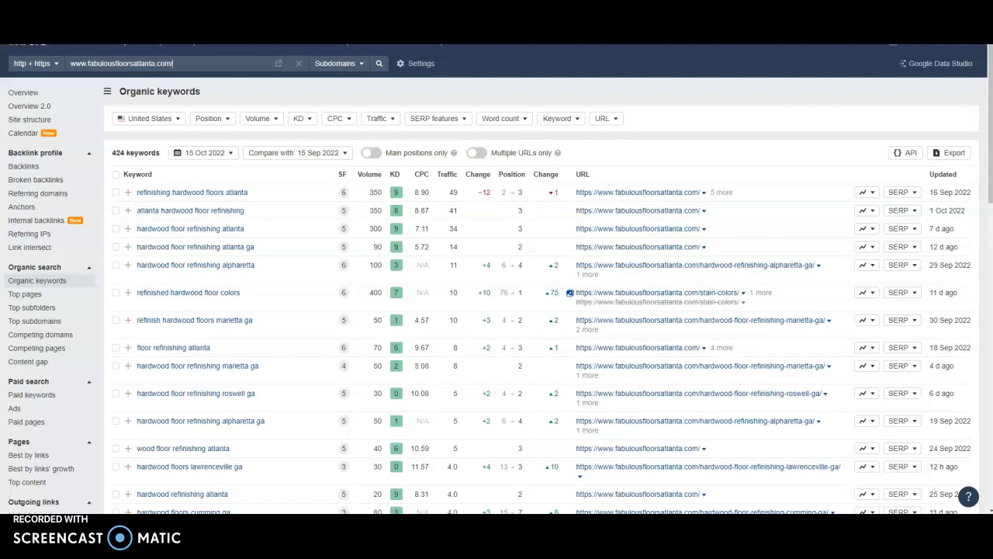
{"action": "left_click", "coordinate": [289, 35]}
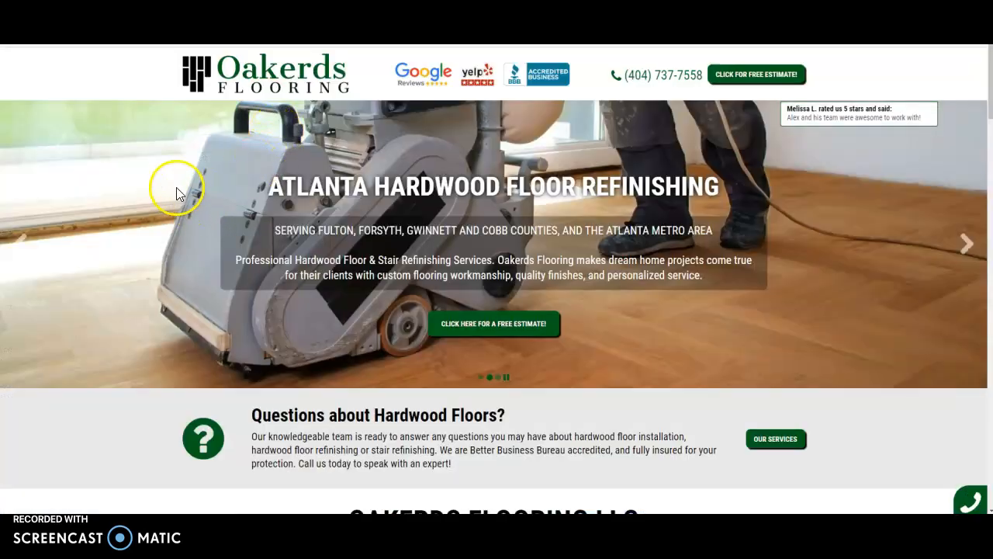